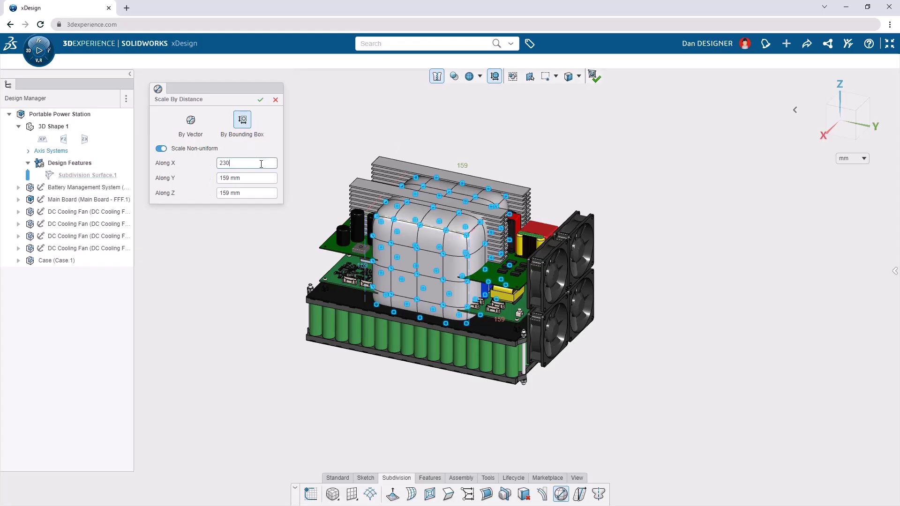
Scale the case body by bounding box to 230 x 420 x 280 mm
{"action": "key", "text": "Tab"}
{"action": "key", "text": "Tab"}
{"action": "type", "text": "2"}
{"action": "type", "text": "420"}
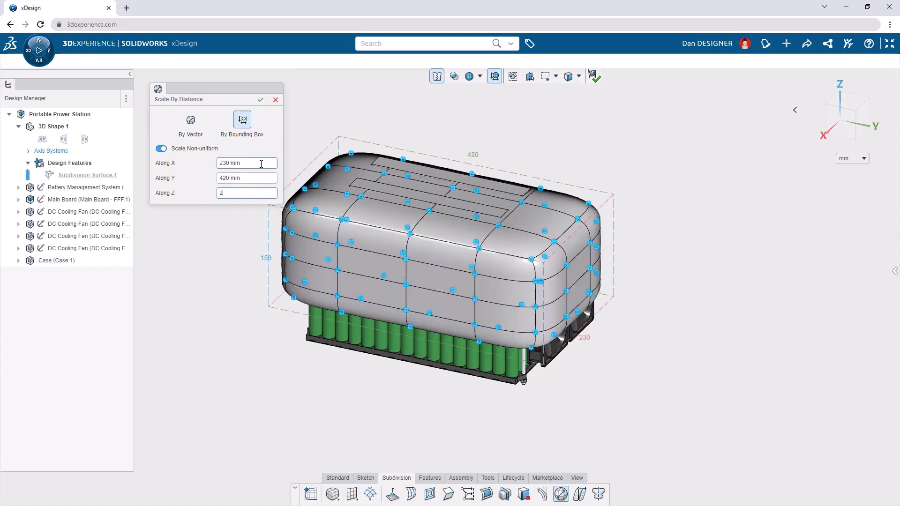
{"action": "key", "text": "Return"}
{"action": "left_click", "coordinate": [261, 100]}
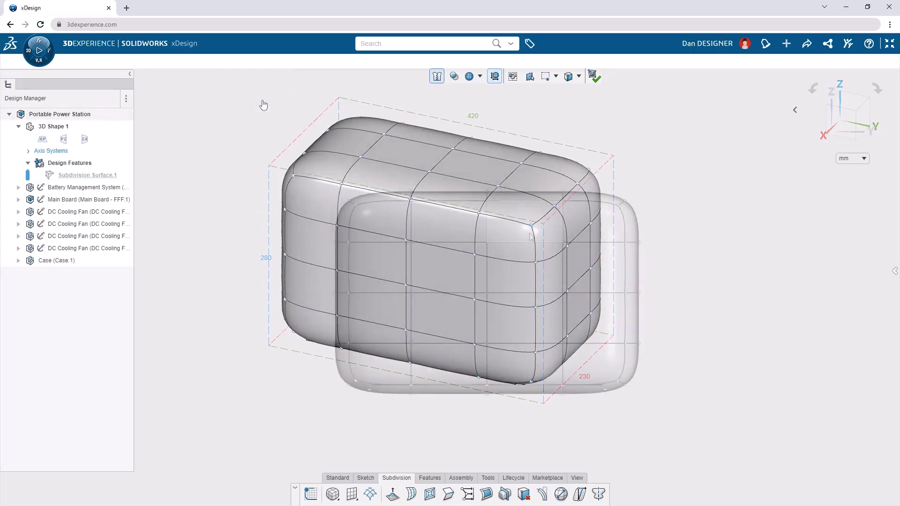
Move a horizontal edge loop up and down, then select a vertical edge loop
{"action": "left_click", "coordinate": [529, 243]}
{"action": "left_click_drag", "start_coordinate": [487, 217], "coordinate": [494, 343]}
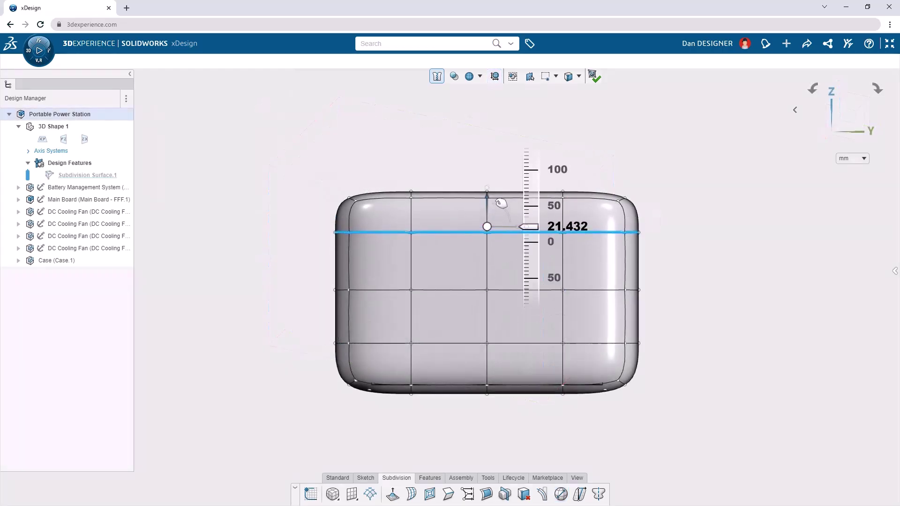
{"action": "left_click", "coordinate": [562, 295]}
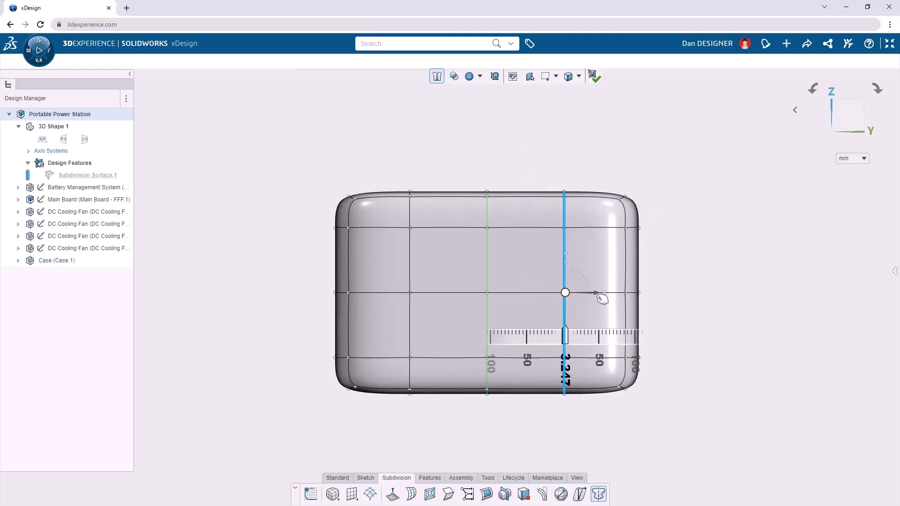
Shift the vertical edge loop right and set the cap profile height to 28
{"action": "left_click_drag", "start_coordinate": [597, 297], "coordinate": [646, 297]}
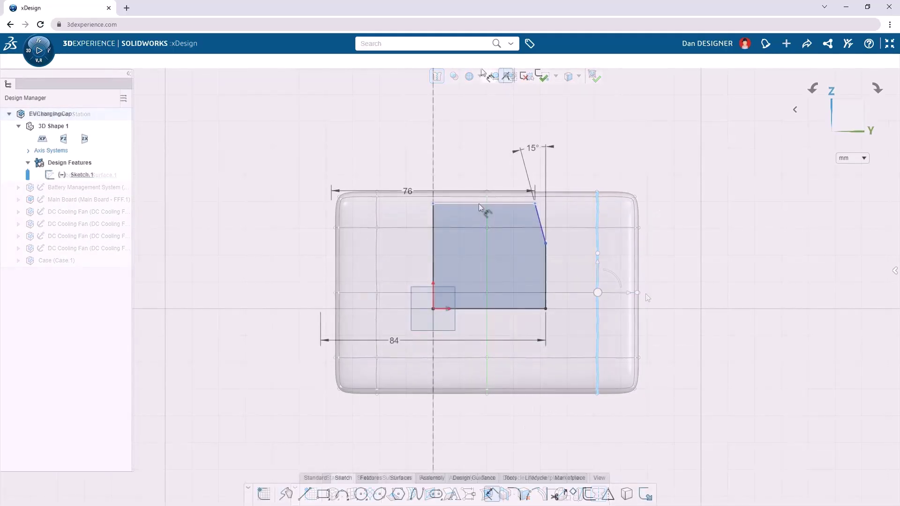
{"action": "left_click", "coordinate": [479, 204]}
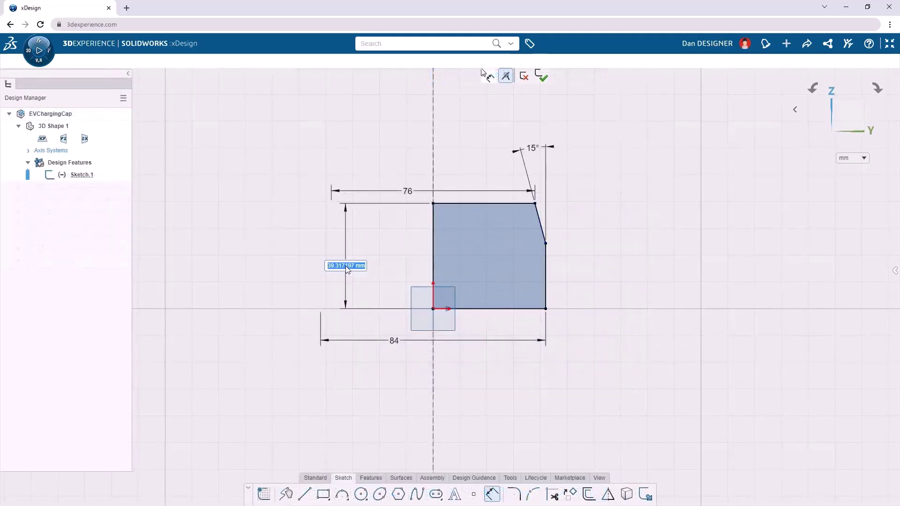
{"action": "type", "text": "28"}
{"action": "key", "text": "Return"}
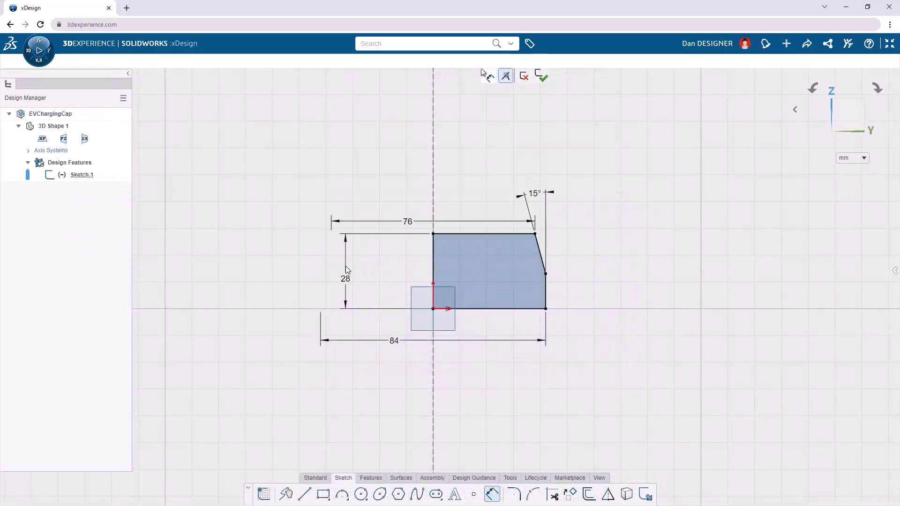
Add the physical thread and round all similar edges with a 4 mm fillet
{"action": "right_click", "coordinate": [577, 267]}
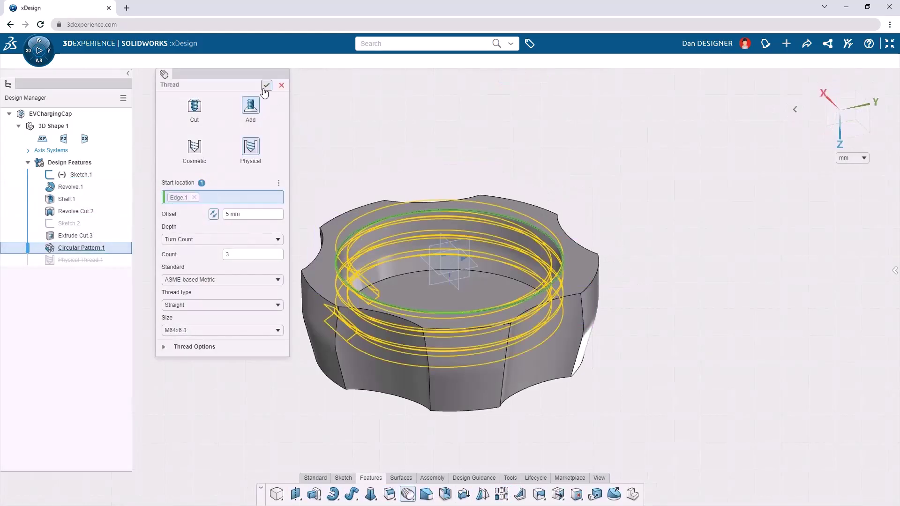
{"action": "left_click", "coordinate": [265, 86]}
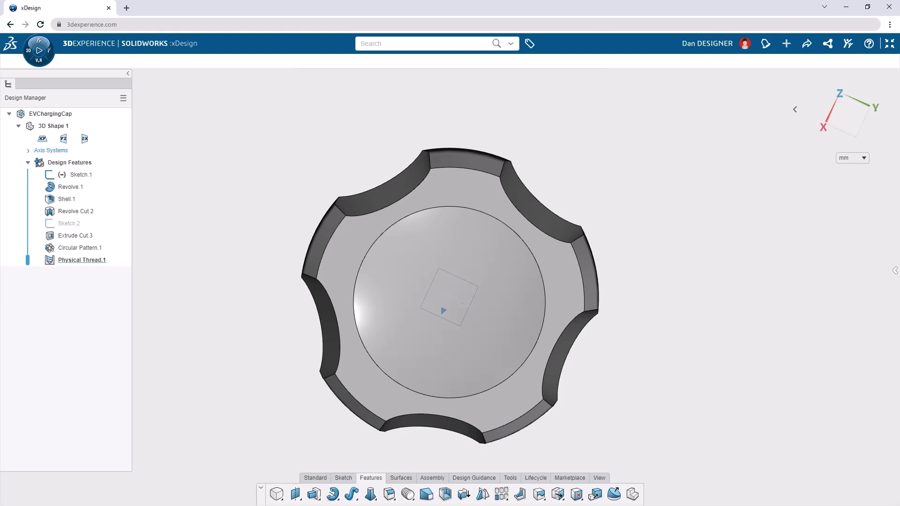
{"action": "left_click", "coordinate": [652, 247]}
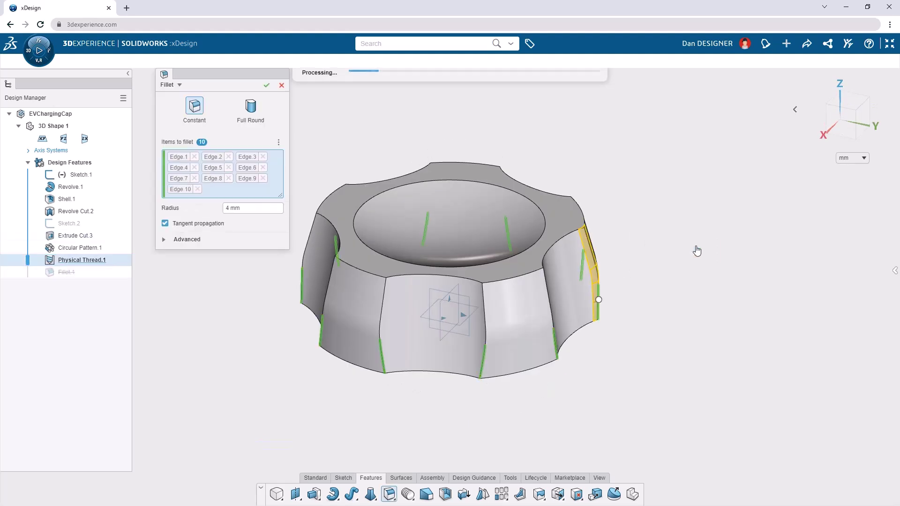
{"action": "left_click", "coordinate": [266, 85]}
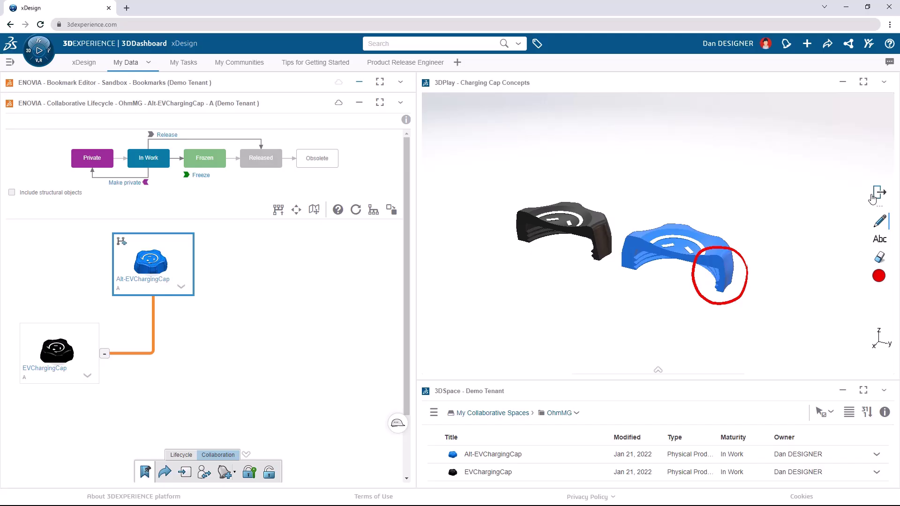
Maximize the charging cap concepts view and start a comment mentioning the engineer
{"action": "left_click", "coordinate": [863, 82]}
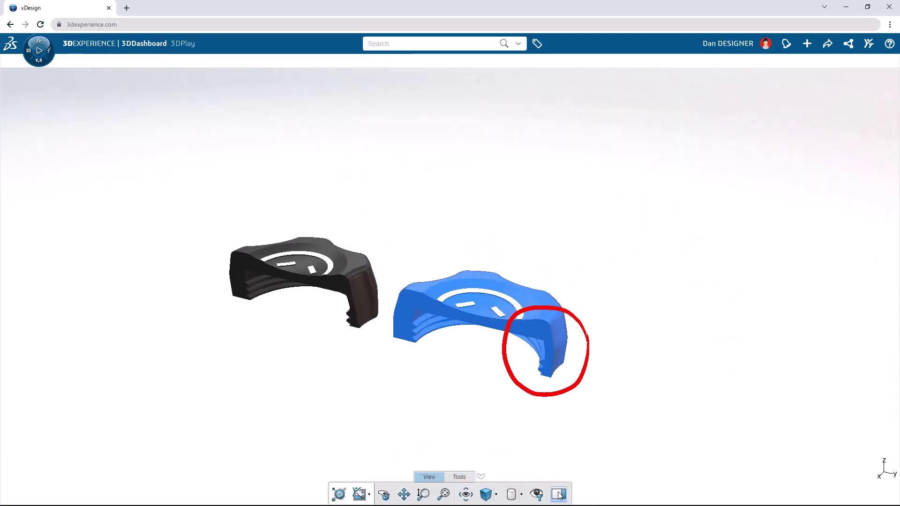
{"action": "left_click", "coordinate": [559, 494]}
{"action": "type", "text": "@eric"}
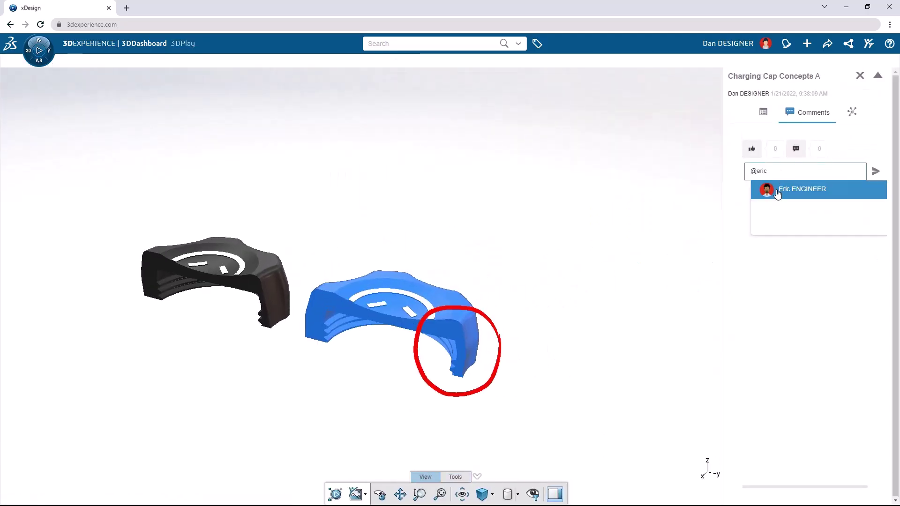
{"action": "left_click", "coordinate": [778, 195]}
{"action": "type", "text": "ple"}
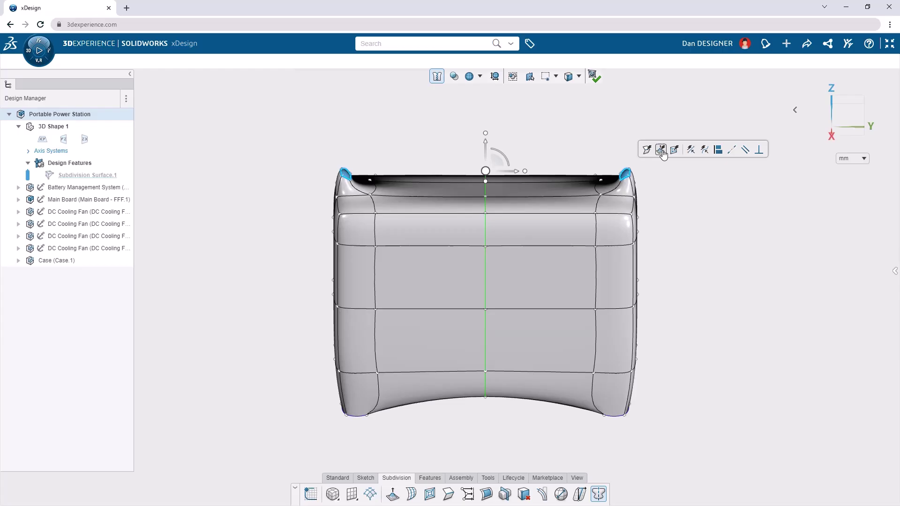
Pull the case's top edges up into a carrying handle and push a side face outward
{"action": "left_click", "coordinate": [662, 154]}
{"action": "left_click_drag", "start_coordinate": [564, 173], "coordinate": [538, 147]}
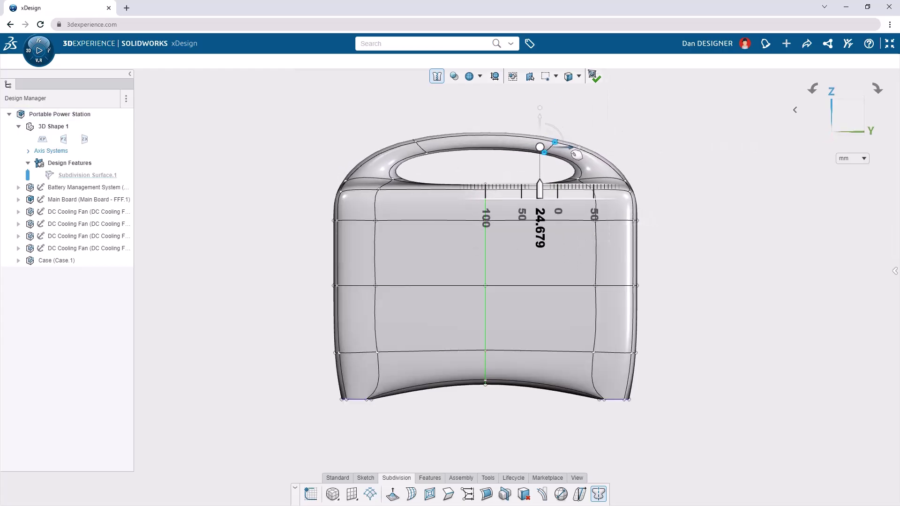
{"action": "left_click", "coordinate": [457, 284]}
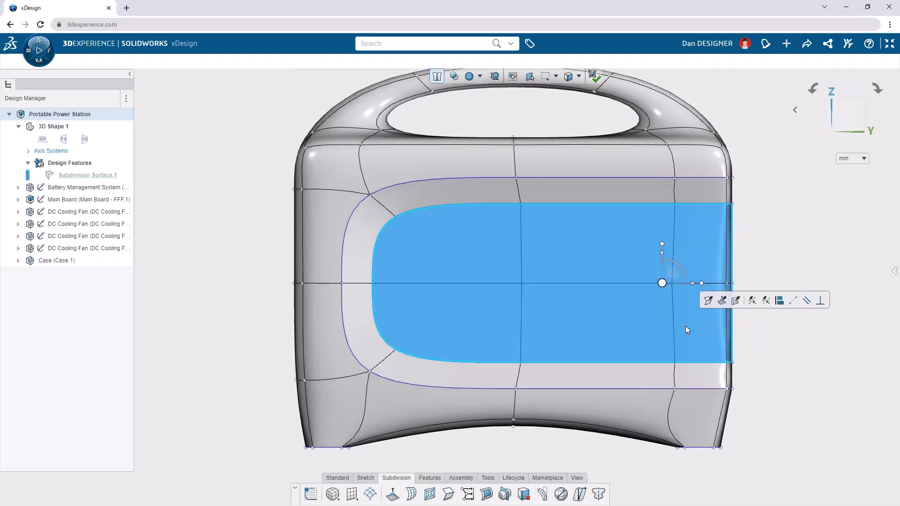
{"action": "left_click_drag", "start_coordinate": [698, 292], "coordinate": [751, 294]}
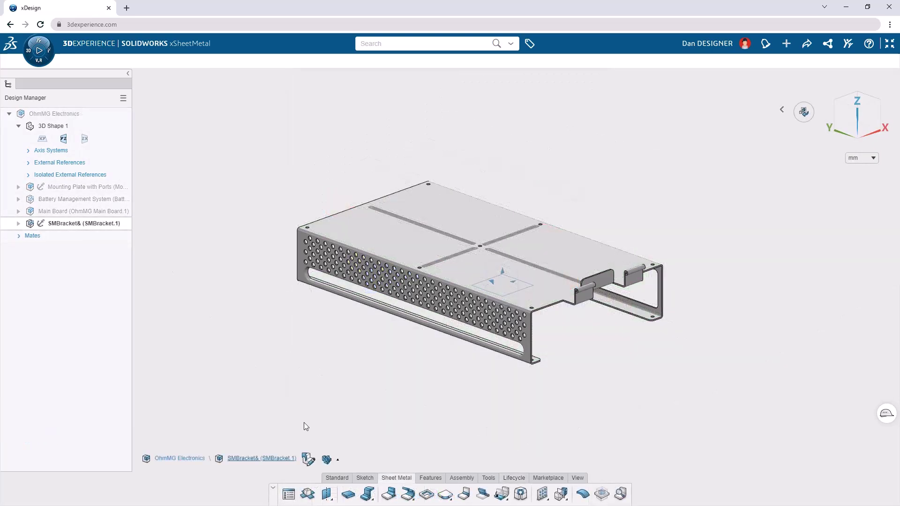
Flatten the sheet-metal bracket and save its flat pattern as DXF
{"action": "left_click", "coordinate": [306, 495]}
{"action": "left_click", "coordinate": [252, 383]}
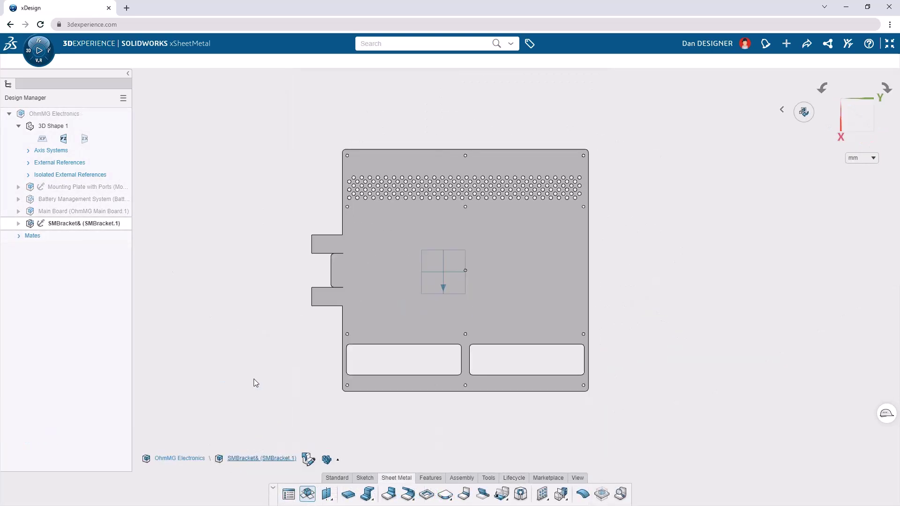
{"action": "left_click", "coordinate": [487, 477]}
{"action": "left_click", "coordinate": [562, 495]}
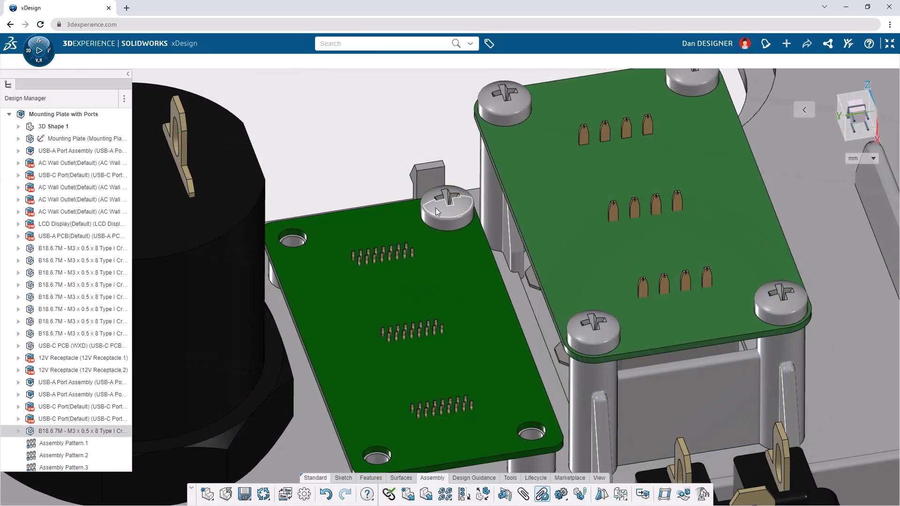
Pattern the screw into all matching board holes, then log in and sketch an arc
{"action": "left_click", "coordinate": [447, 203]}
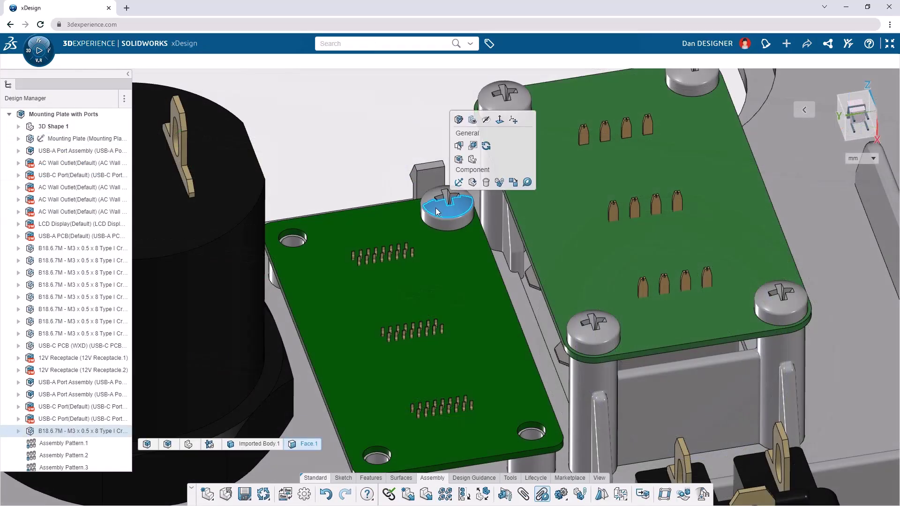
{"action": "left_click", "coordinate": [526, 183]}
{"action": "left_click", "coordinate": [544, 200]}
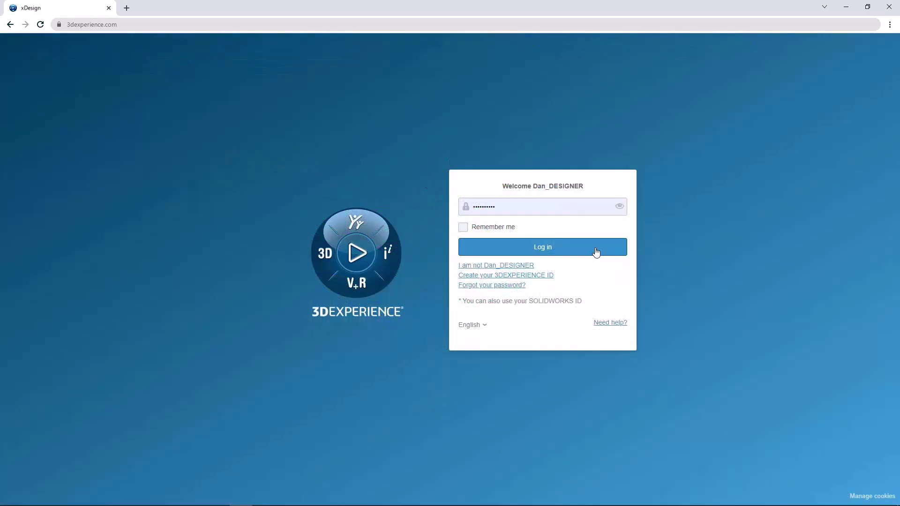
{"action": "left_click", "coordinate": [595, 252]}
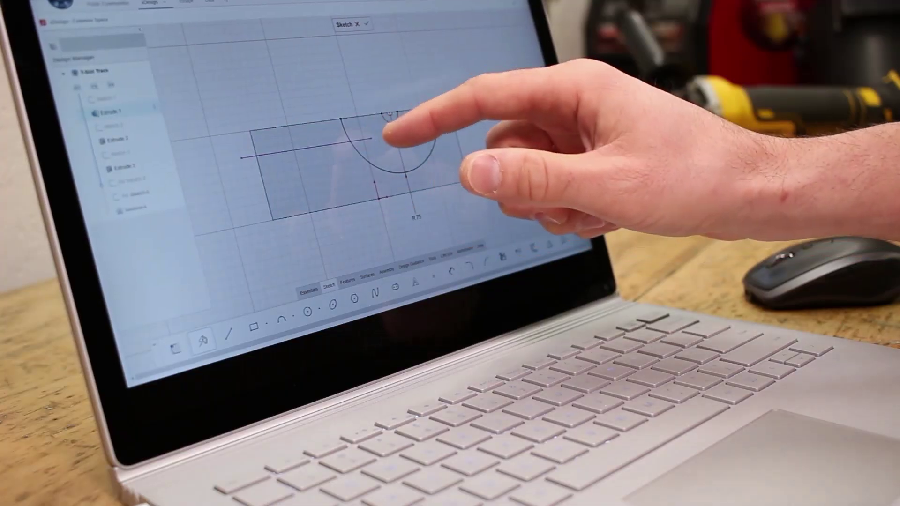
{"action": "left_click_drag", "start_coordinate": [334, 141], "coordinate": [386, 167]}
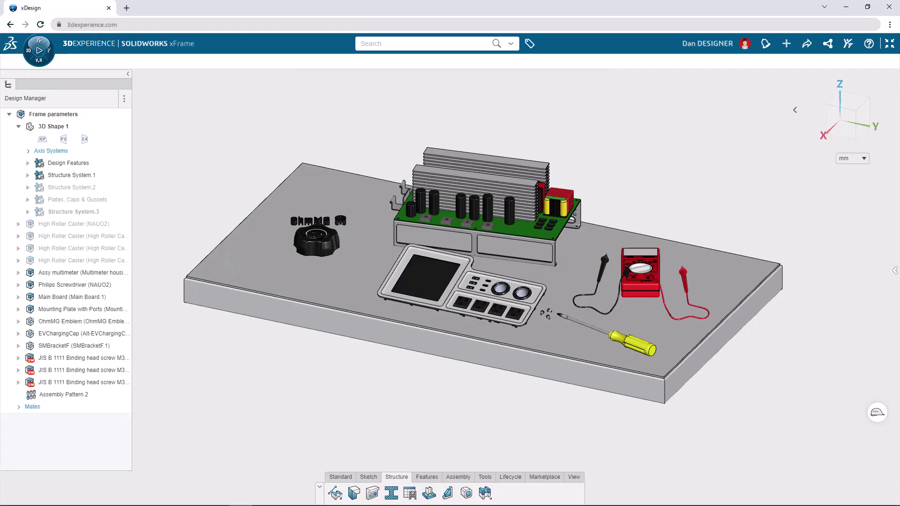
Make the legs 2-1/2X1-1/2X.125 tubes and add front, left, back and right base members
{"action": "left_click", "coordinate": [438, 400]}
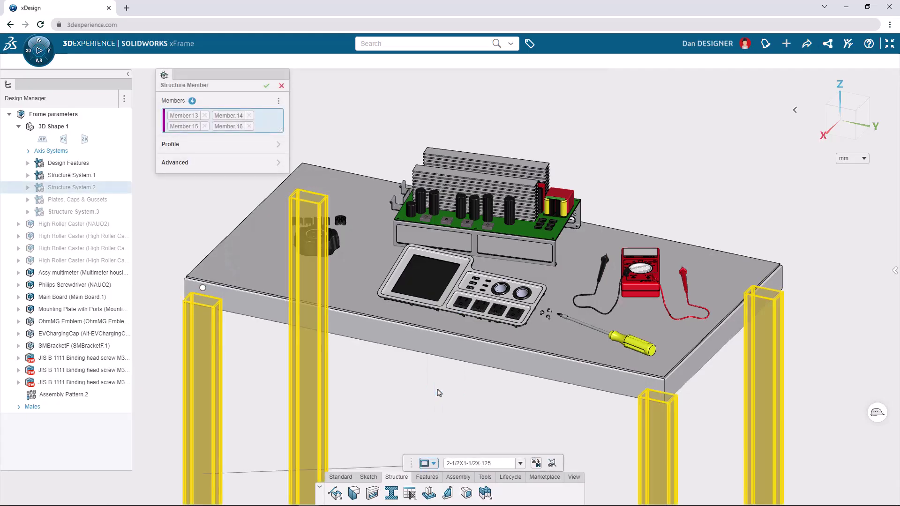
{"action": "key", "text": "Return"}
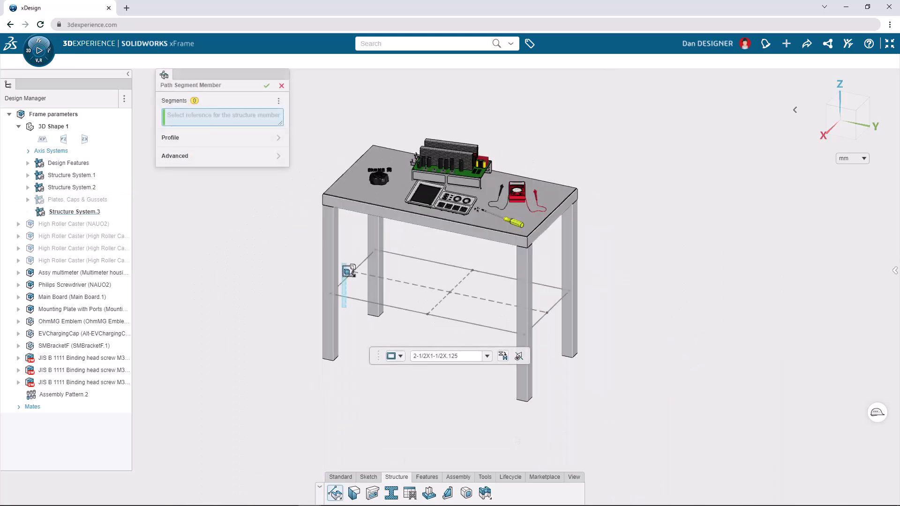
{"action": "left_click", "coordinate": [422, 313]}
{"action": "left_click", "coordinate": [358, 272]}
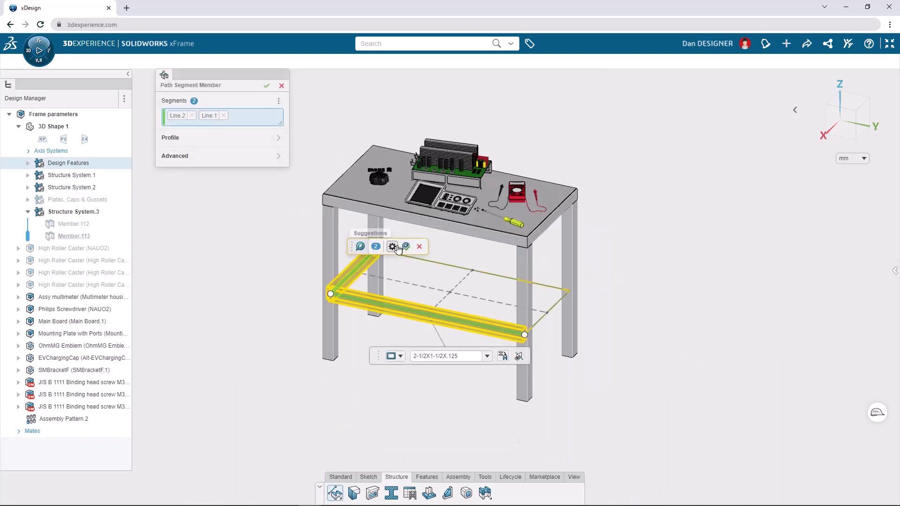
{"action": "left_click", "coordinate": [398, 248]}
{"action": "key", "text": "Return"}
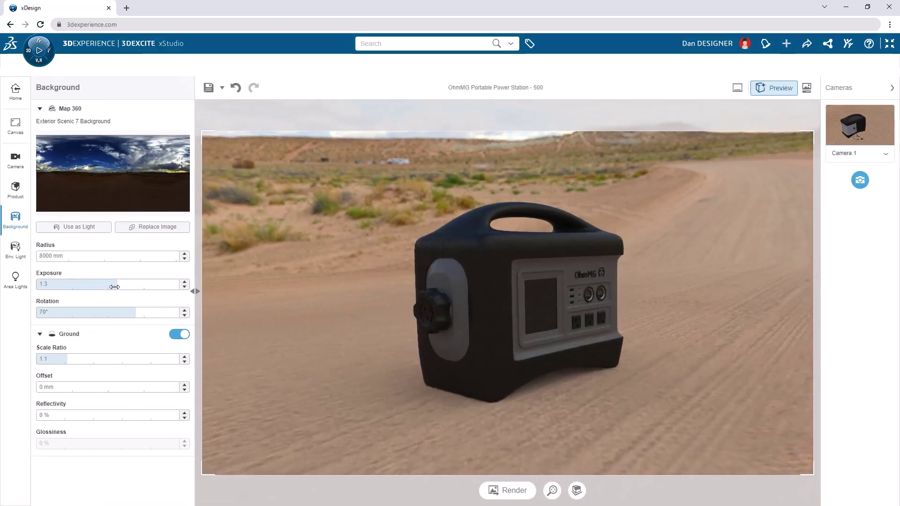
Darken the render exposure and set tolerance precision on the 17.91 drawing dimension
{"action": "left_click_drag", "start_coordinate": [113, 286], "coordinate": [109, 288]}
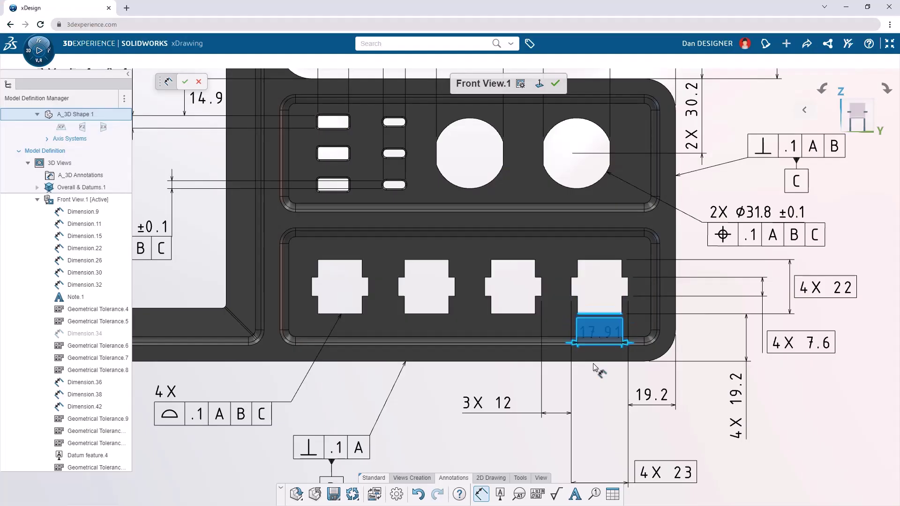
{"action": "left_click", "coordinate": [595, 406]}
{"action": "left_click", "coordinate": [620, 373]}
{"action": "left_click", "coordinate": [239, 112]}
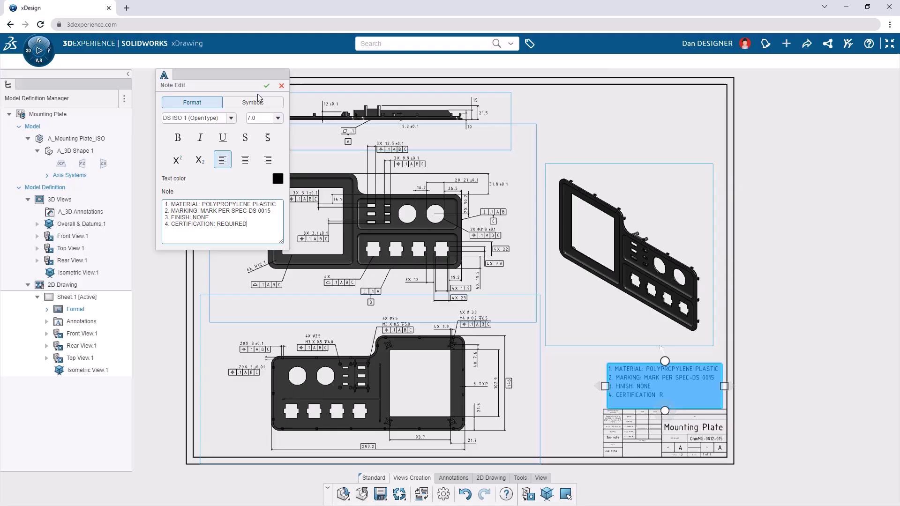
{"action": "left_click", "coordinate": [265, 87]}
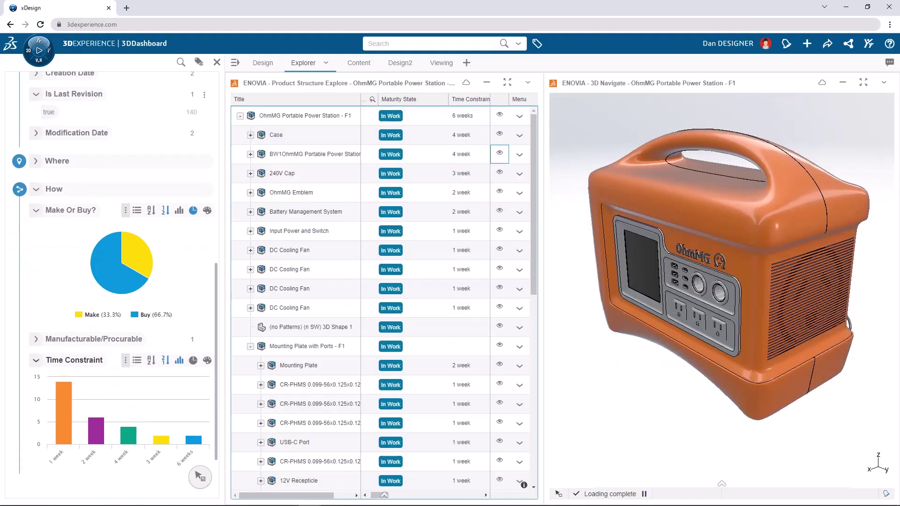
Colour the structure by Time Constraint and hide the BW1OhmMG outer housing
{"action": "left_click", "coordinate": [207, 360]}
{"action": "left_click", "coordinate": [499, 154]}
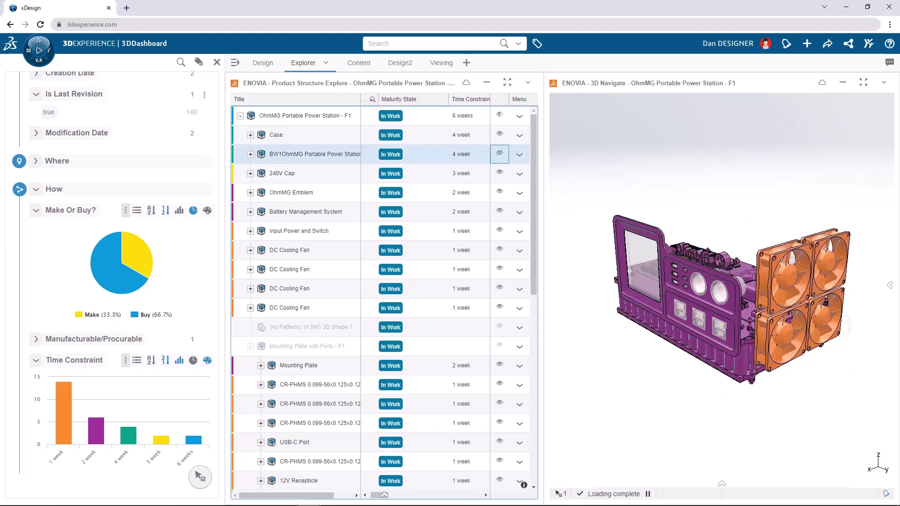